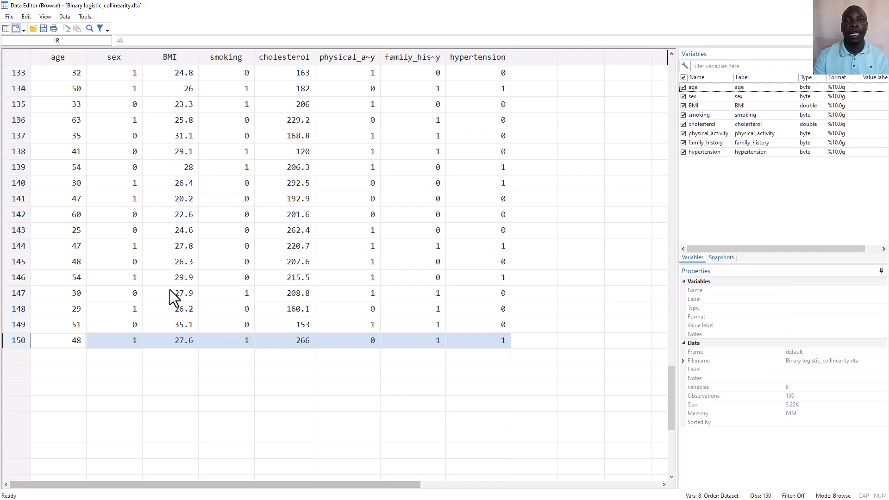
# Run a binary logistic regression reporting odds ratios, with hypertension as dependent and age as independent variable, and highlight the Prob > chi2 line
pyautogui.scroll(20, 216, 278)
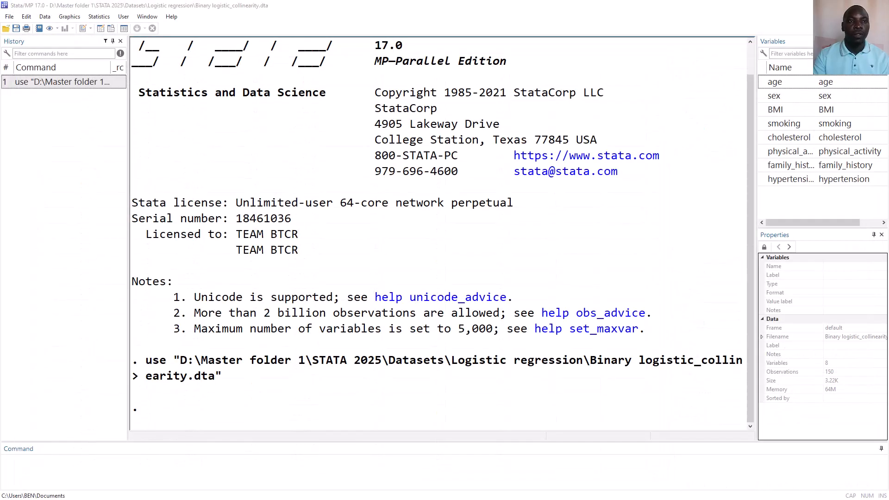
pyautogui.click(105, 16)
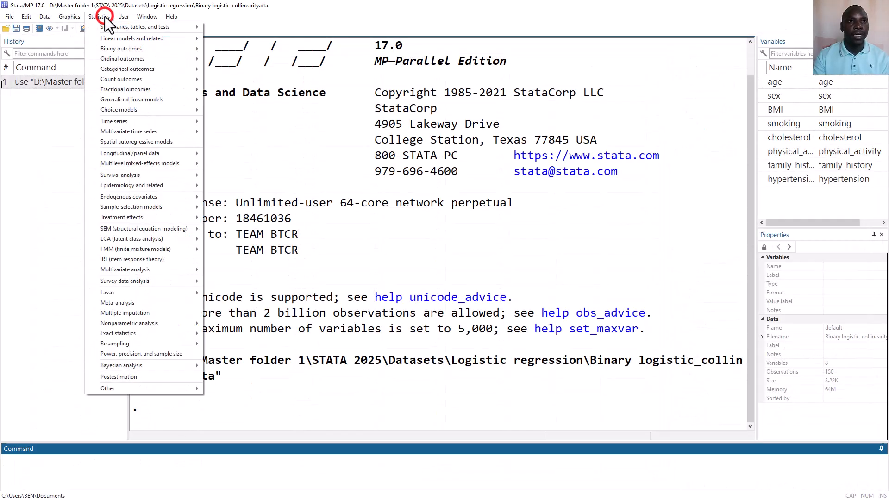
pyautogui.moveTo(111, 49)
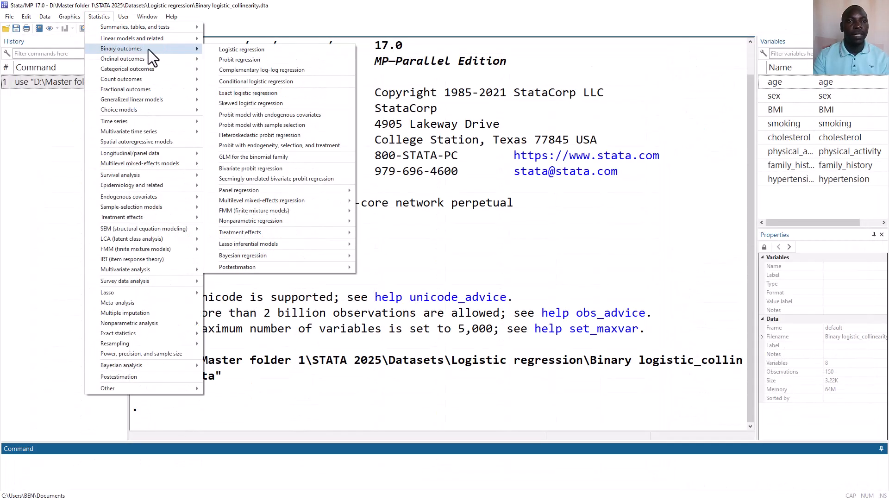
pyautogui.click(227, 49)
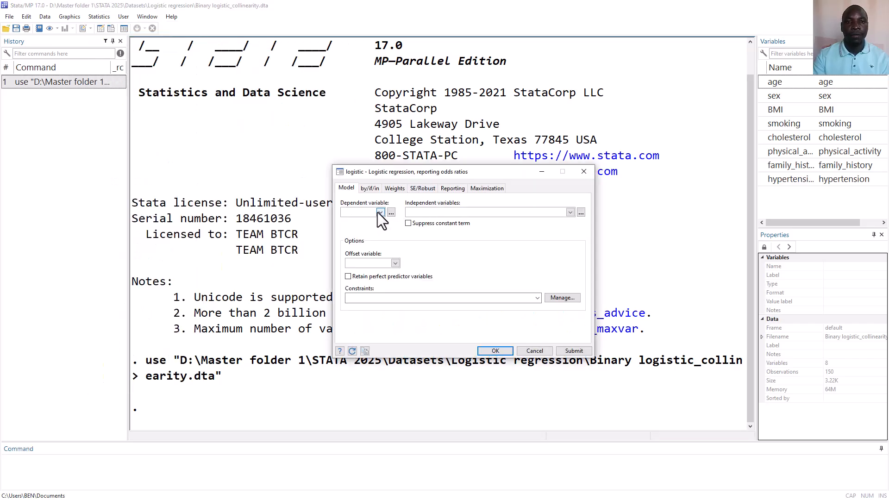
pyautogui.click(381, 212)
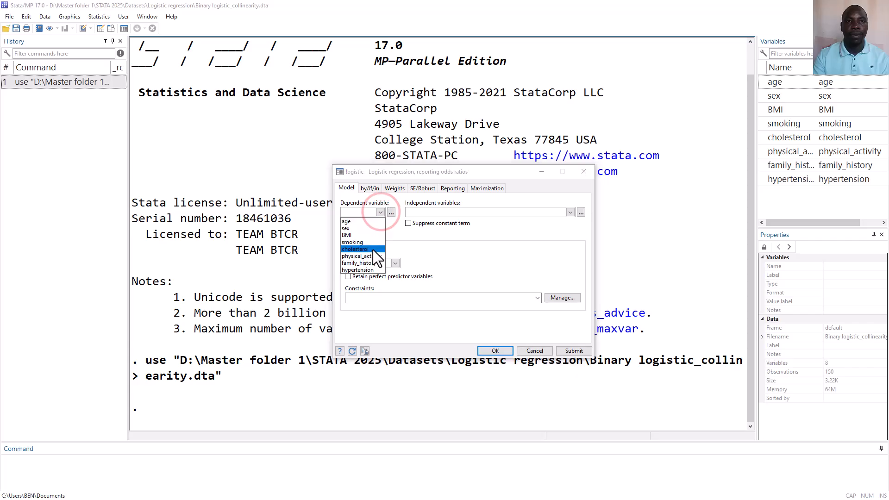
pyautogui.click(366, 271)
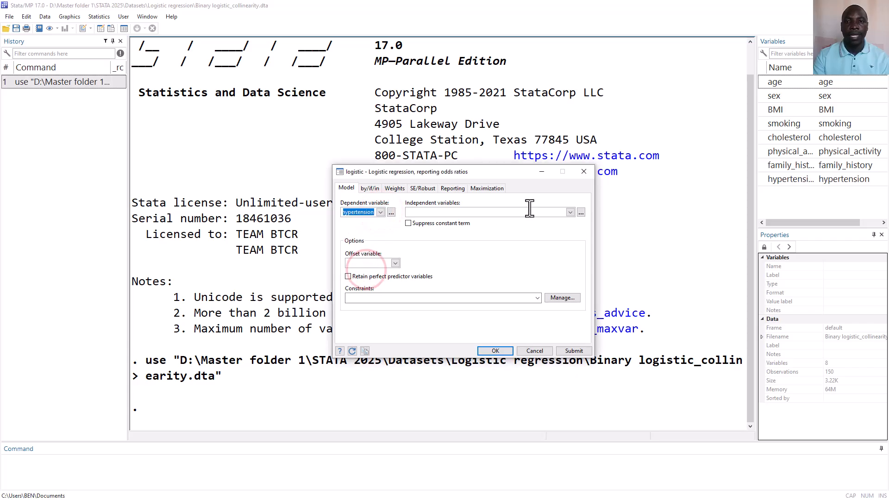
pyautogui.click(570, 212)
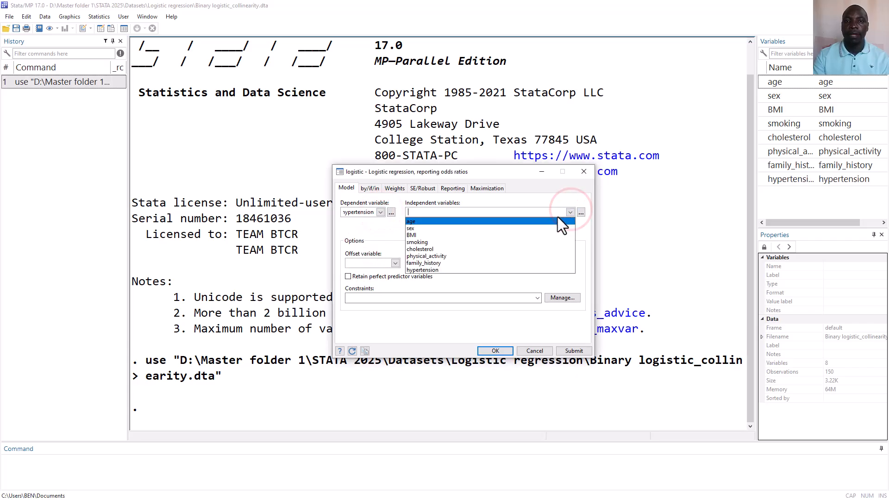
pyautogui.click(512, 221)
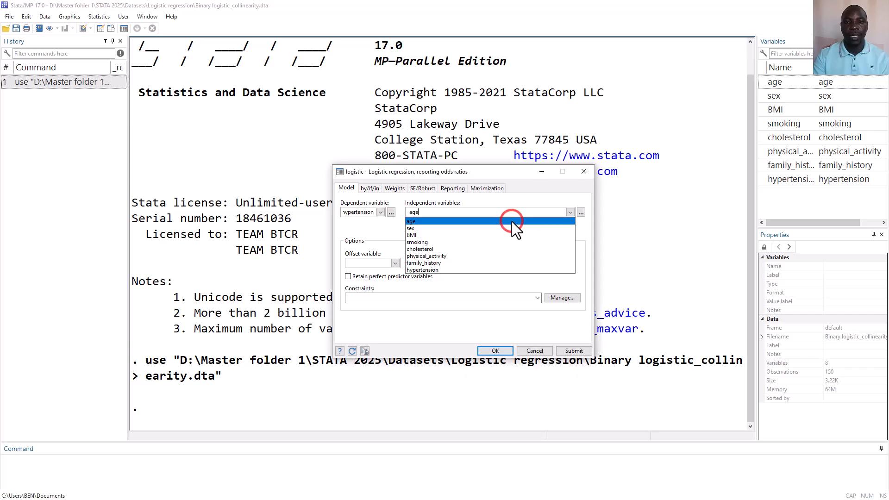
pyautogui.click(580, 348)
pyautogui.click(578, 351)
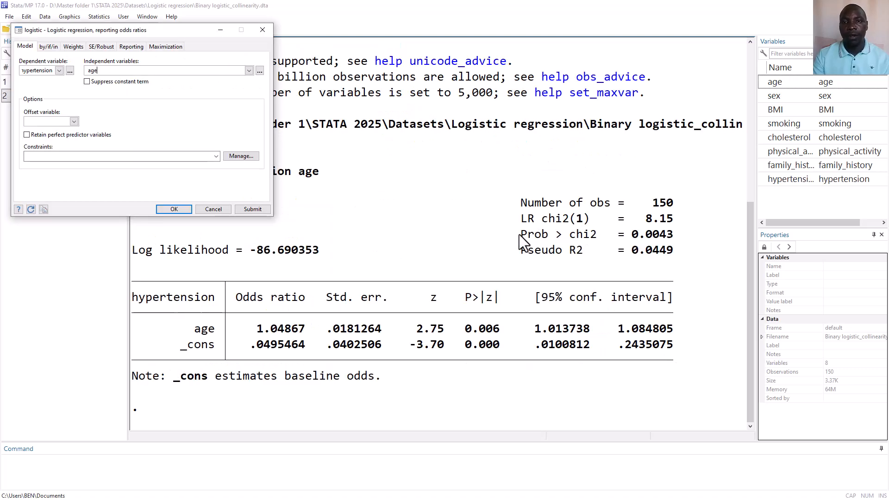
pyautogui.moveTo(524, 241); pyautogui.dragTo(652, 238)
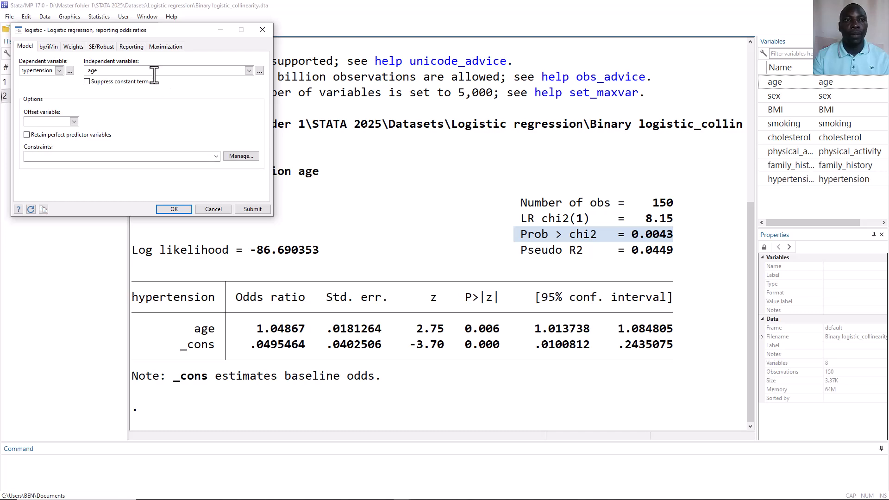
# Replace the independent variable with sex and run the logistic regression of hypertension on it, keeping the dialog open
pyautogui.moveTo(106, 70); pyautogui.dragTo(85, 70)
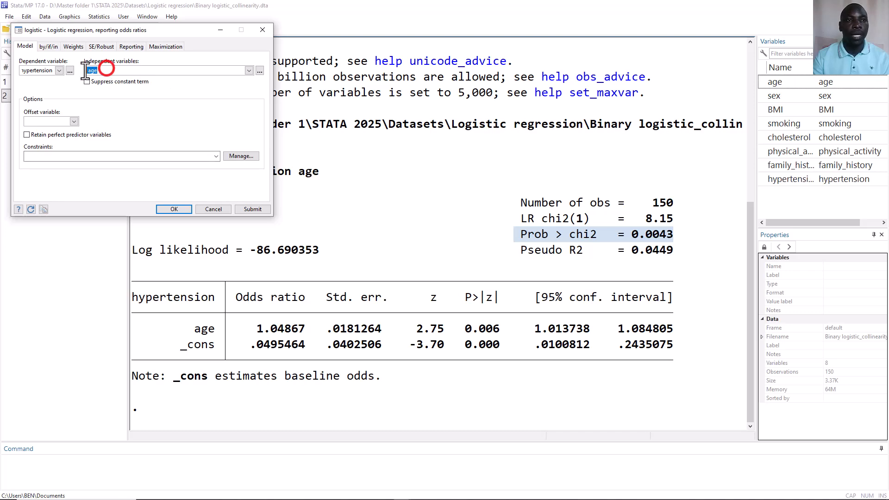
pyautogui.click(248, 71)
pyautogui.click(233, 87)
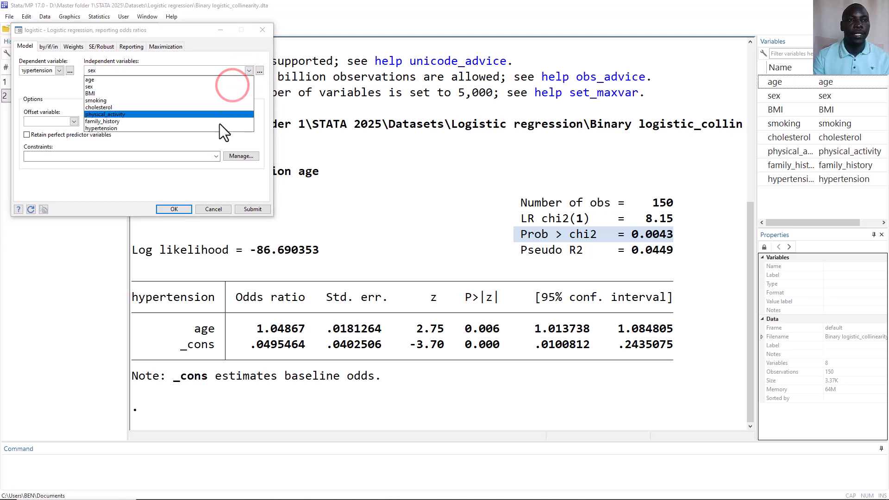
pyautogui.click(248, 210)
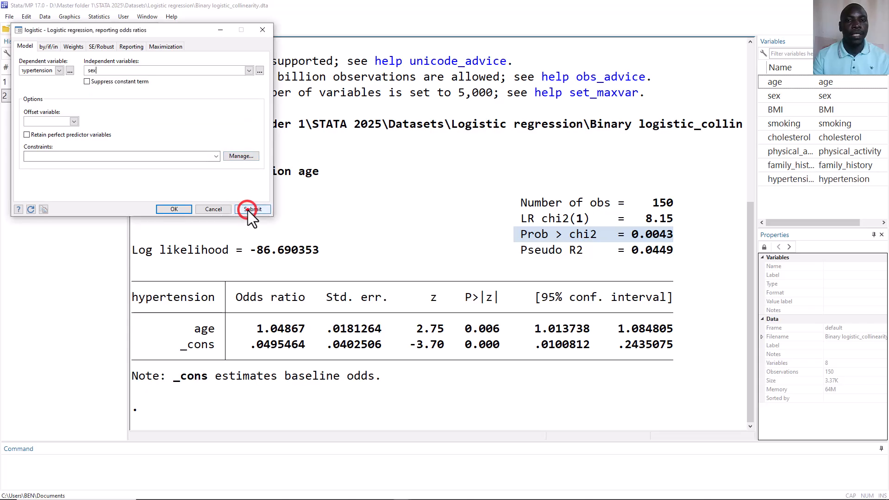
pyautogui.click(248, 211)
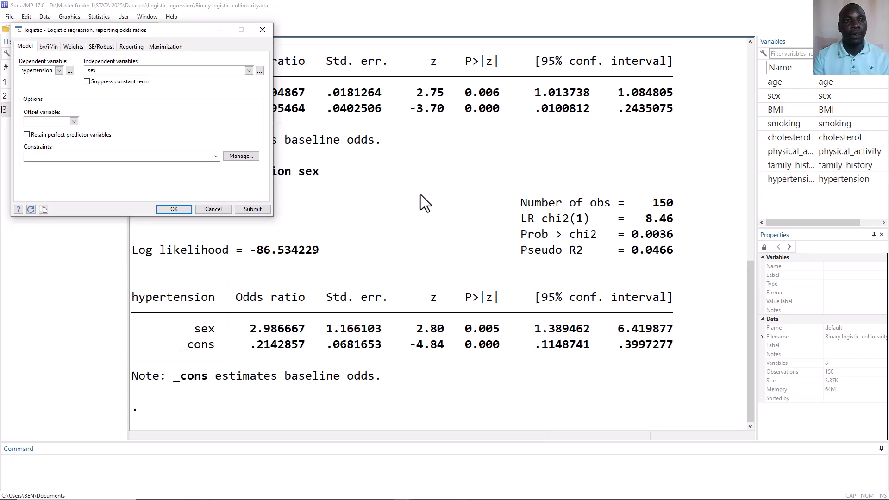
# Switch the independent variable to BMI and submit the logistic regression for hypertension
pyautogui.doubleClick(194, 72)
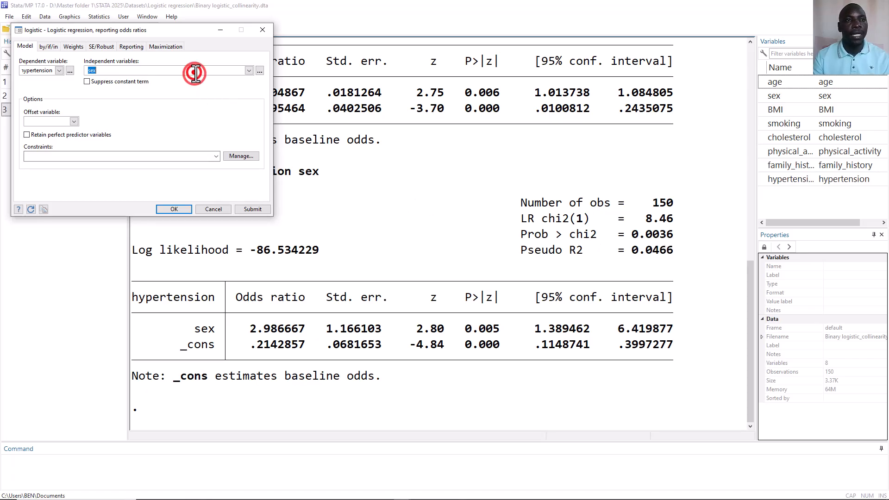
pyautogui.click(249, 72)
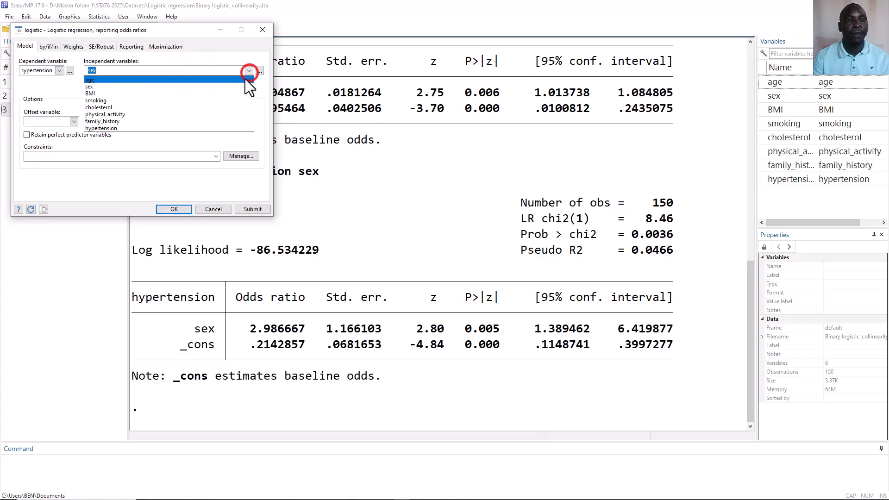
pyautogui.click(235, 93)
pyautogui.click(253, 209)
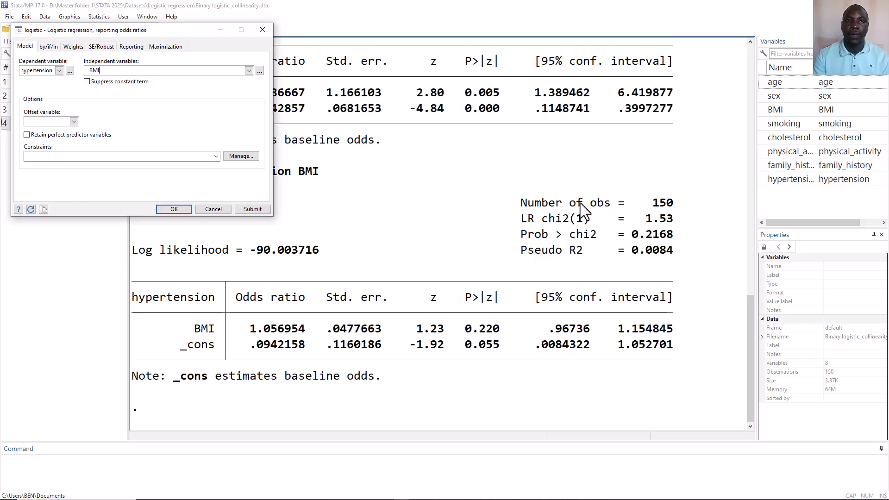
# Change the independent variable to smoking and submit the hypertension logistic regression
pyautogui.doubleClick(155, 71)
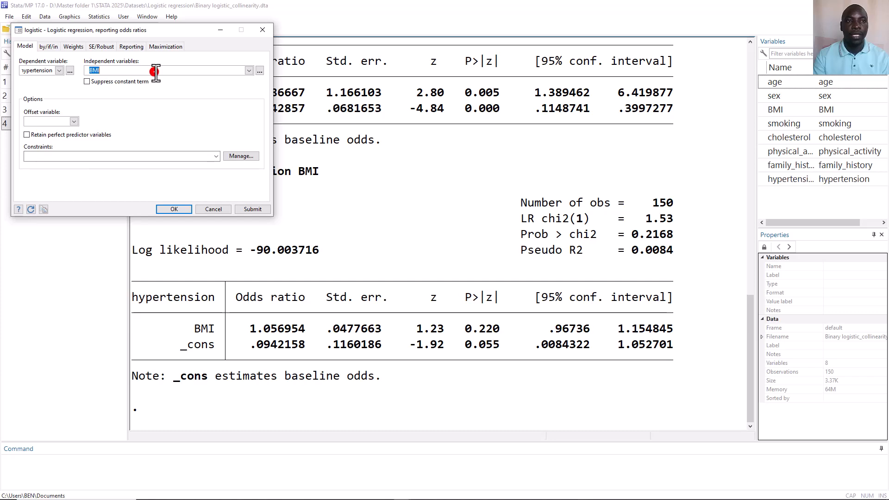
pyautogui.click(249, 71)
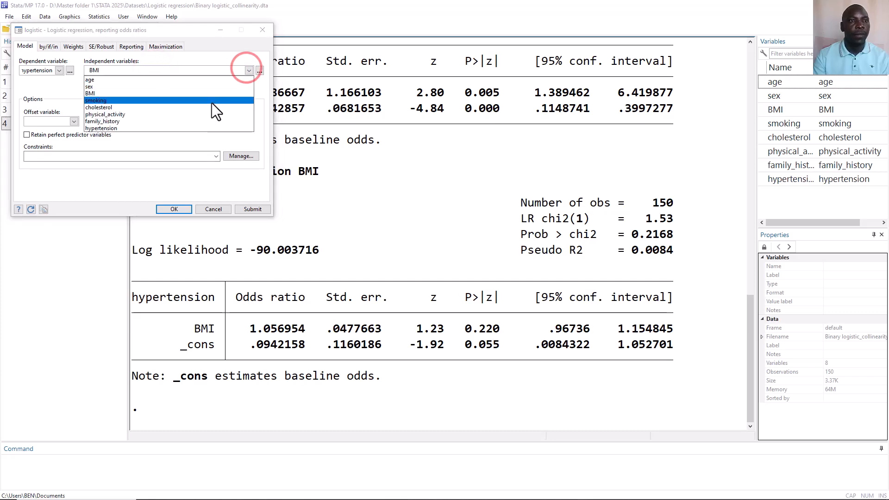
pyautogui.click(212, 103)
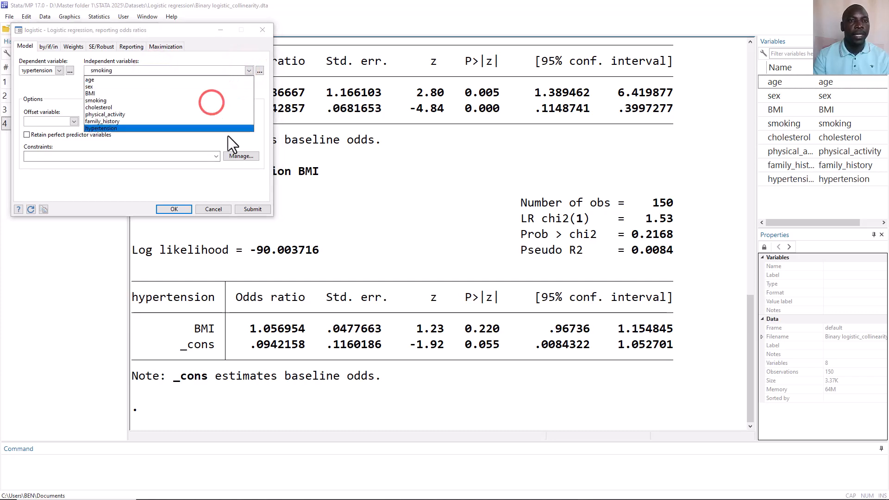
pyautogui.click(253, 210)
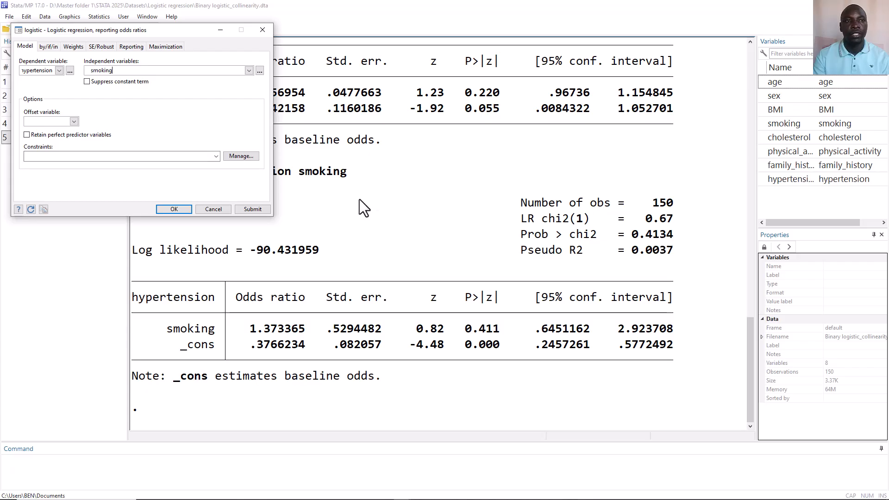
# Set cholesterol as the only independent variable and submit the hypertension logistic regression
pyautogui.doubleClick(216, 73)
pyautogui.click(250, 71)
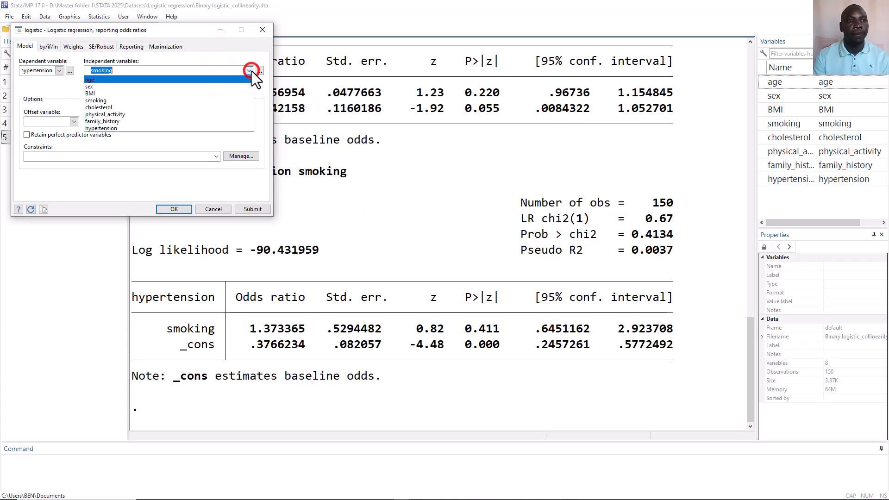
pyautogui.click(210, 108)
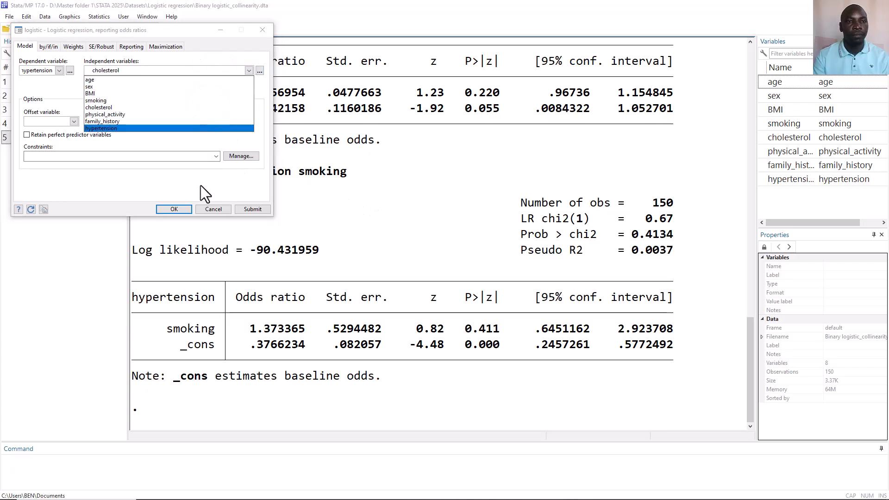
pyautogui.click(248, 208)
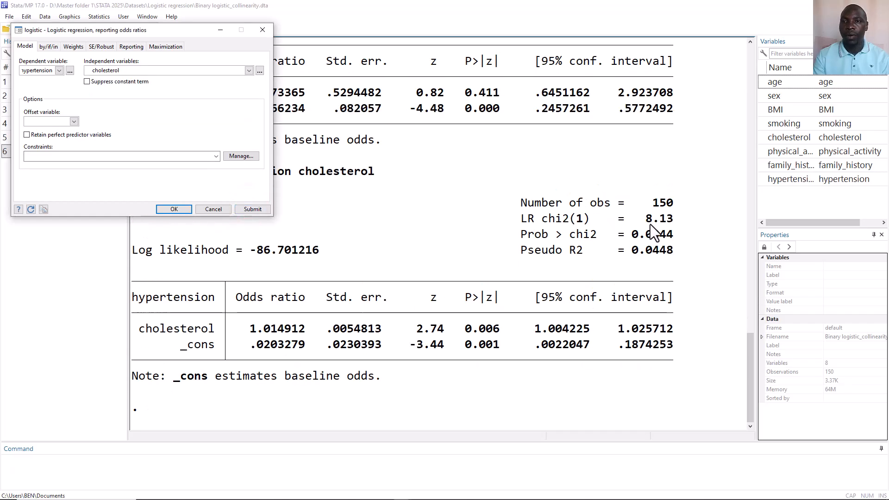
# Run two more single-predictor logistic regressions of hypertension, one on physical_activity and one on family_history
pyautogui.click(231, 70)
pyautogui.click(250, 70)
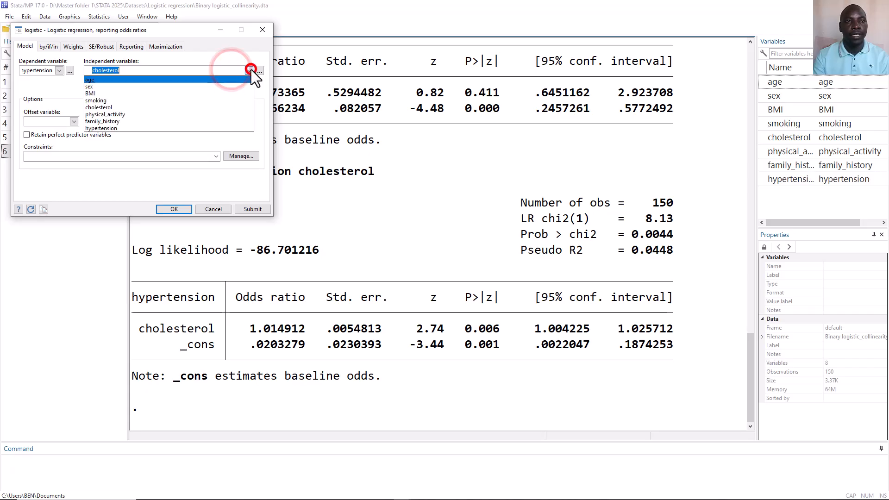
pyautogui.click(216, 116)
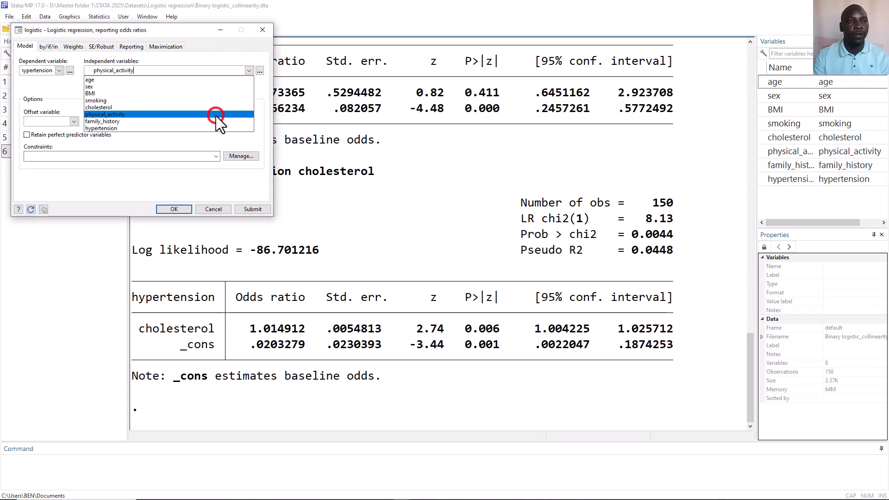
pyautogui.click(246, 204)
pyautogui.click(246, 205)
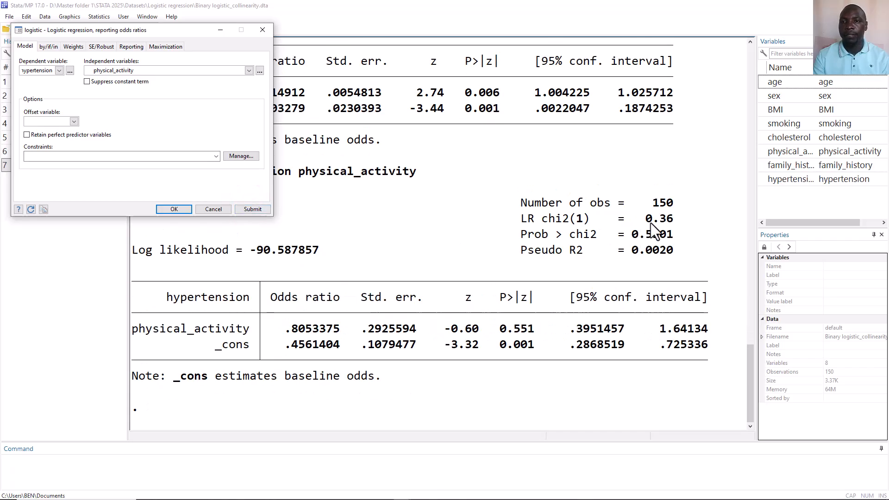
pyautogui.click(248, 71)
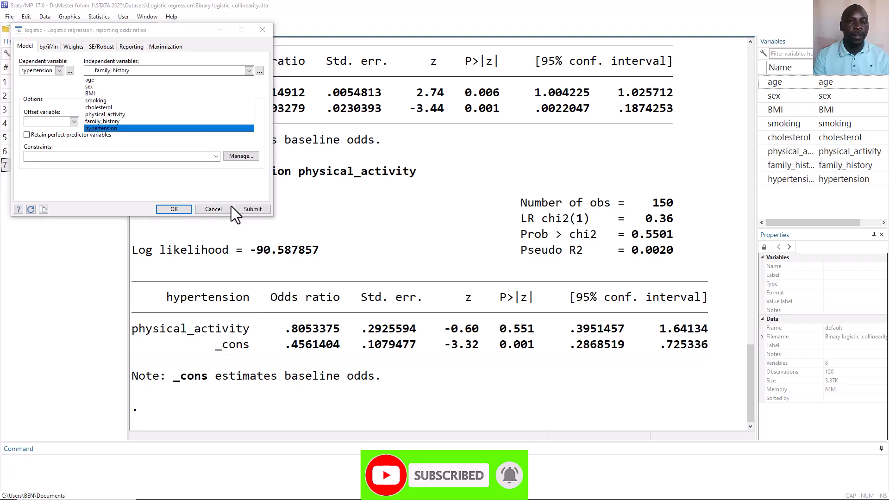
pyautogui.click(242, 209)
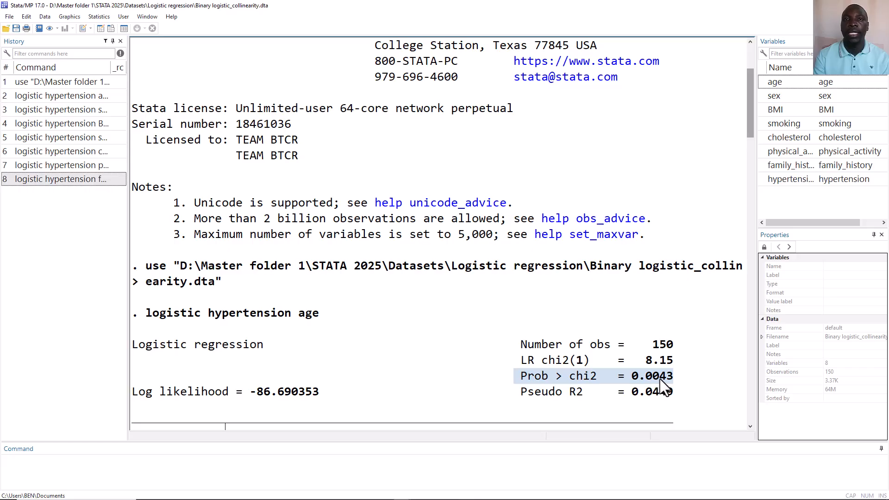
# Recall the logistic command of hypertension on physical_activity and replace its predictor with age
pyautogui.click(65, 166)
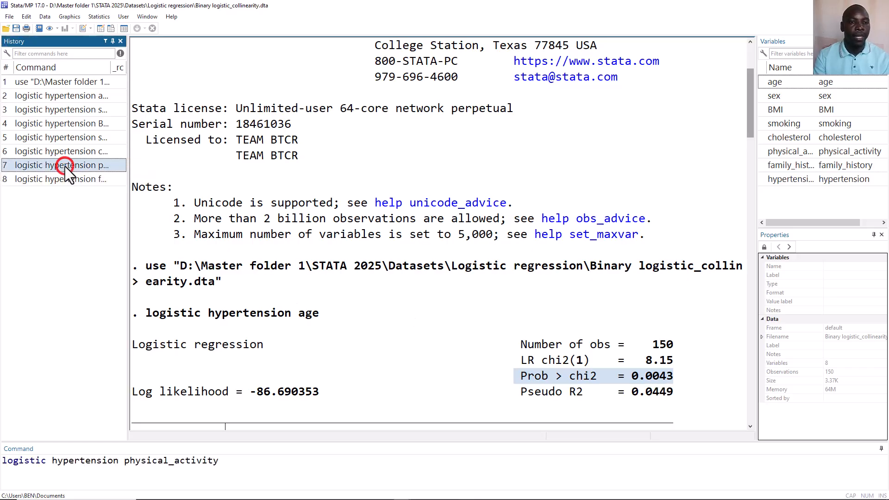
pyautogui.doubleClick(164, 460)
pyautogui.press('BackSpace')
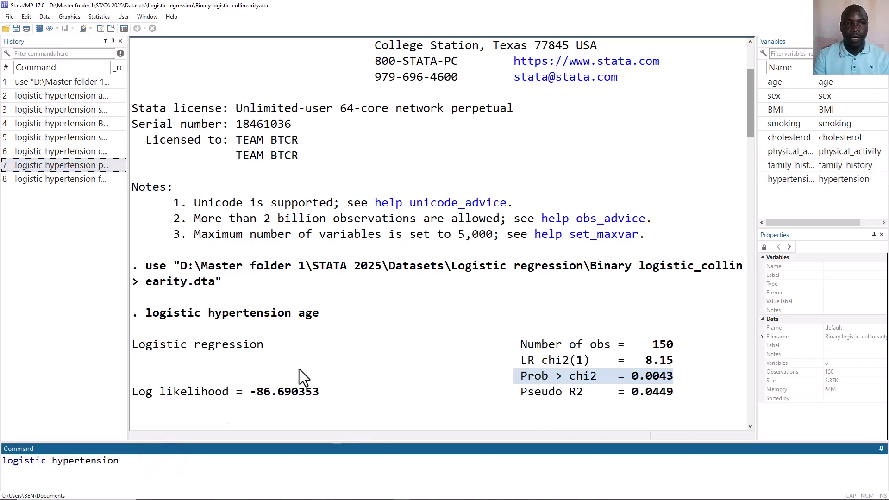
pyautogui.scroll(-3, 437, 357)
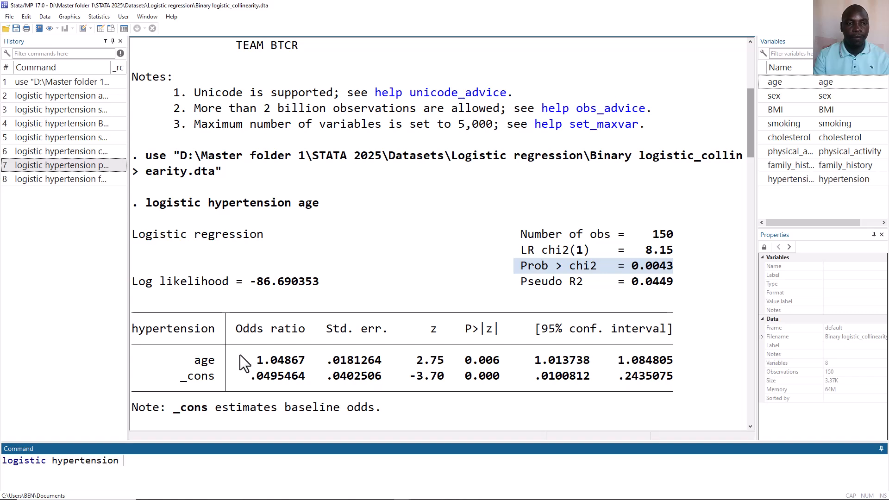
pyautogui.click(763, 80)
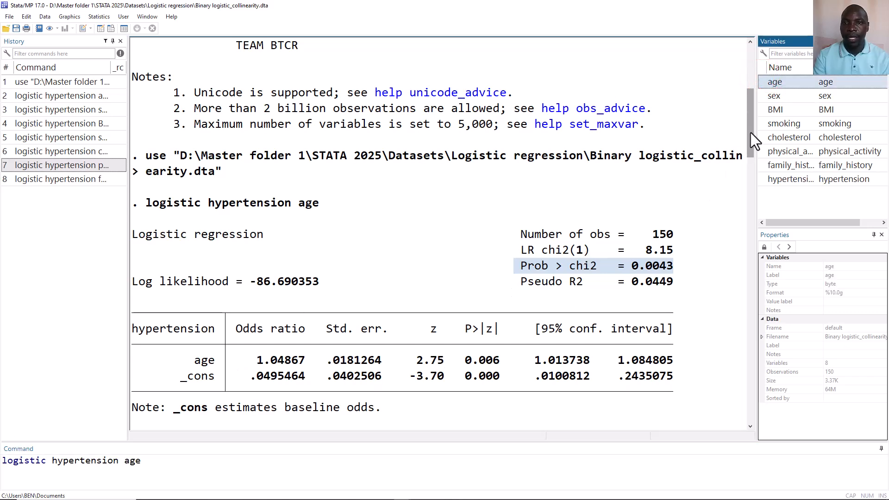
# Add sex and cholesterol as predictors after age and run the multivariable logistic regression of hypertension
pyautogui.moveTo(751, 133); pyautogui.dragTo(754, 187)
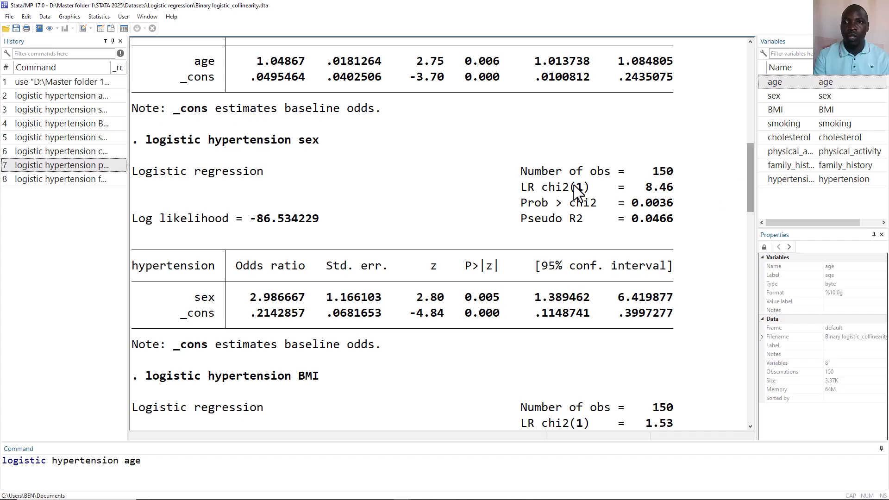
pyautogui.doubleClick(765, 94)
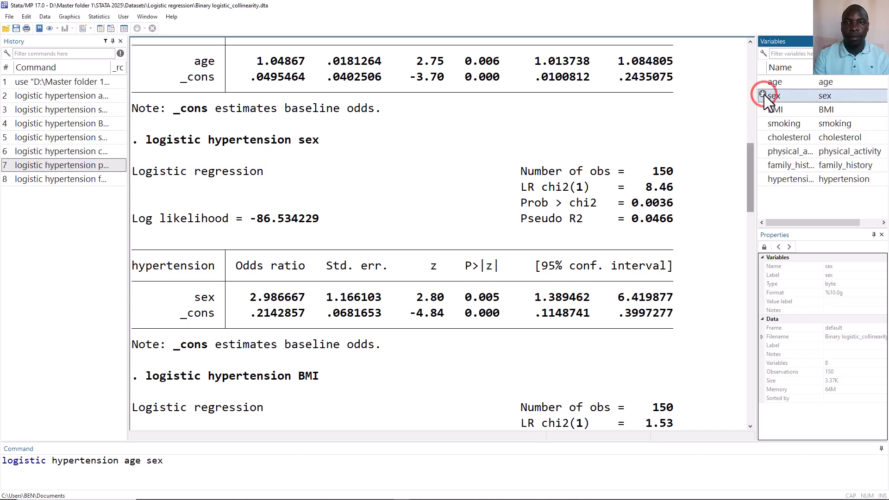
pyautogui.moveTo(749, 163); pyautogui.dragTo(748, 273)
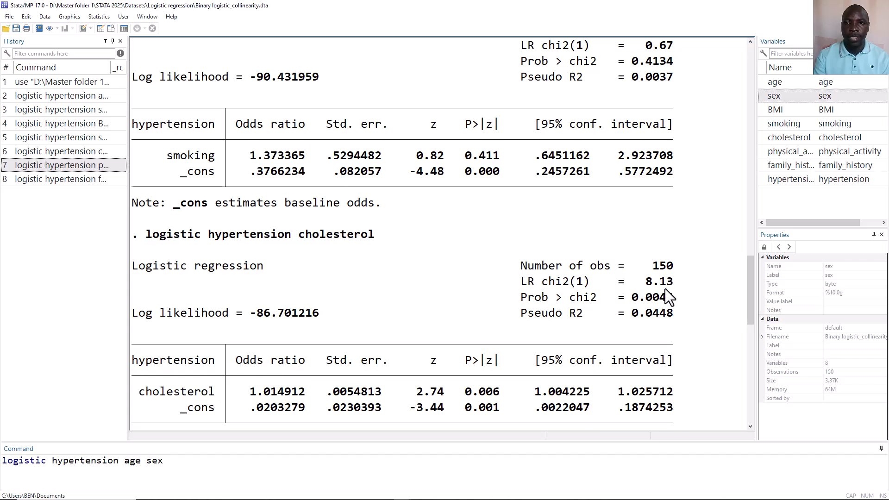
pyautogui.doubleClick(760, 137)
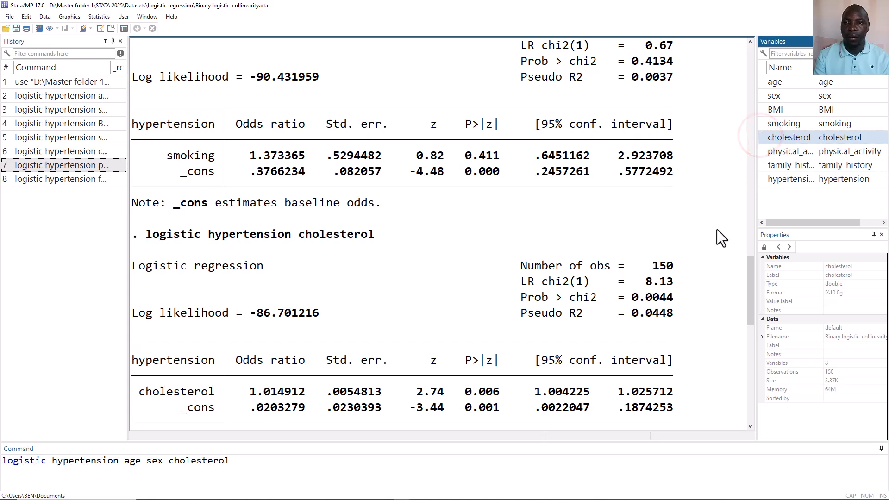
pyautogui.moveTo(749, 266); pyautogui.dragTo(757, 372)
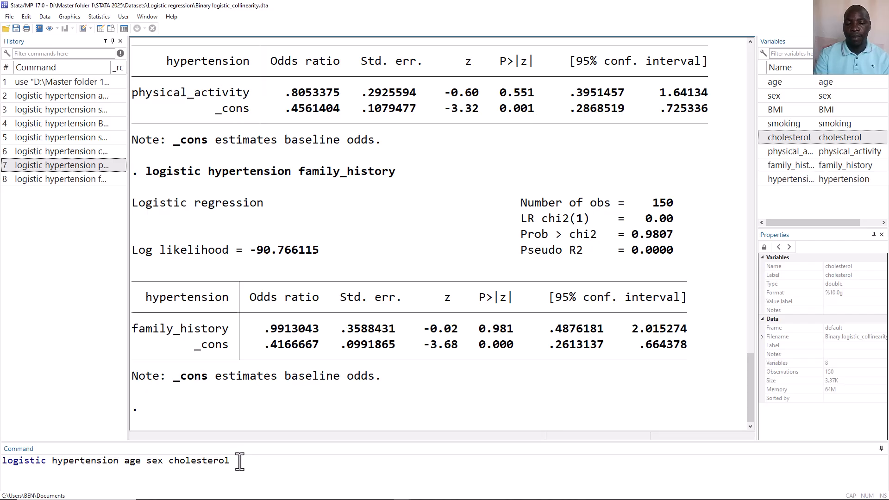
pyautogui.press('Return')
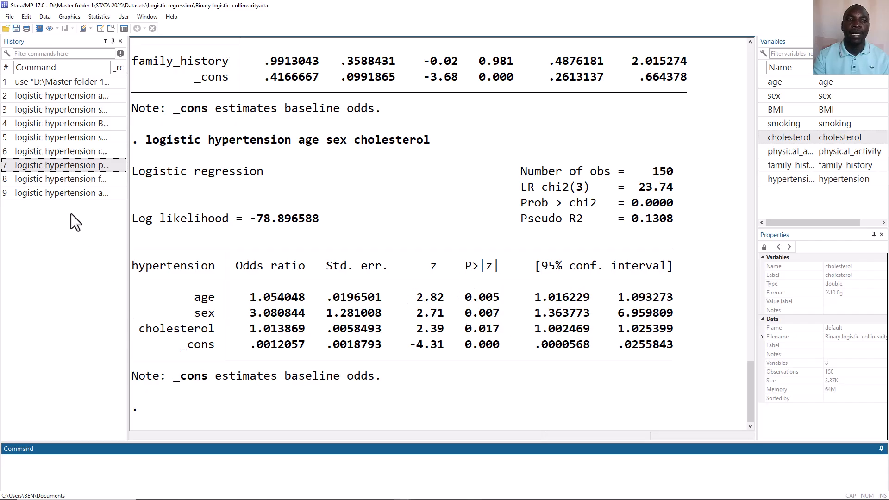
# Recall the three-predictor logistic command, append physical_activity and family_history, and run it
pyautogui.click(65, 194)
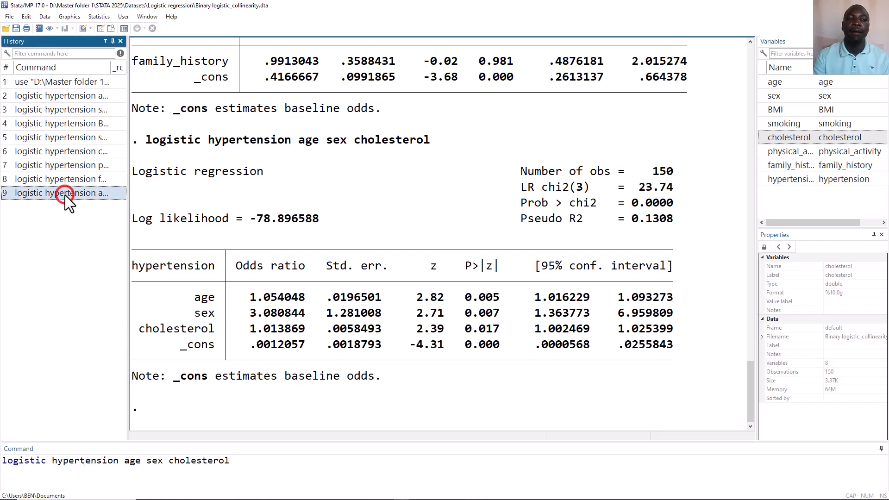
pyautogui.click(315, 468)
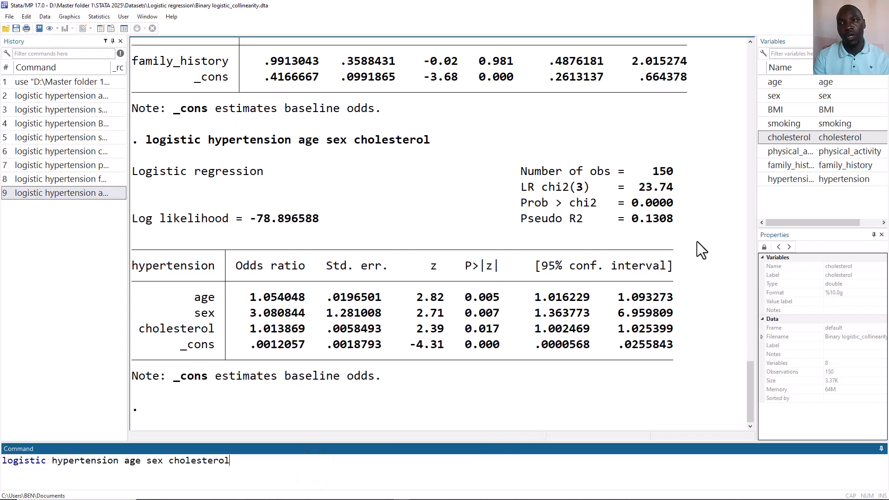
pyautogui.click(763, 150)
pyautogui.click(764, 165)
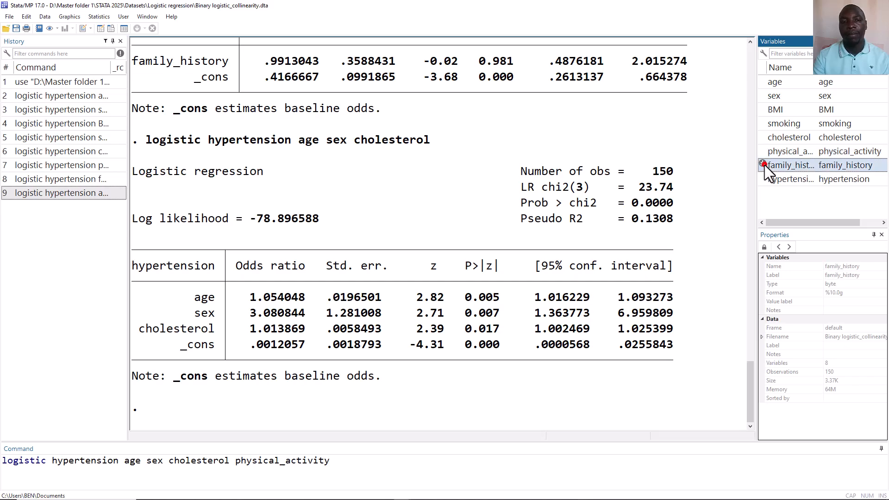
pyautogui.click(763, 163)
pyautogui.press('Return')
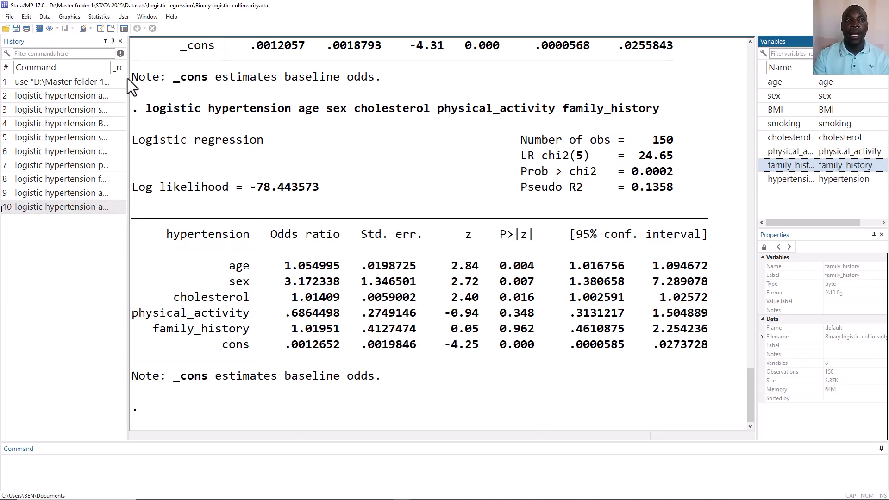
# Browse the dataset, and run a logistic regression of hypertension on age with sex added as a main-effect factor variable
pyautogui.click(111, 28)
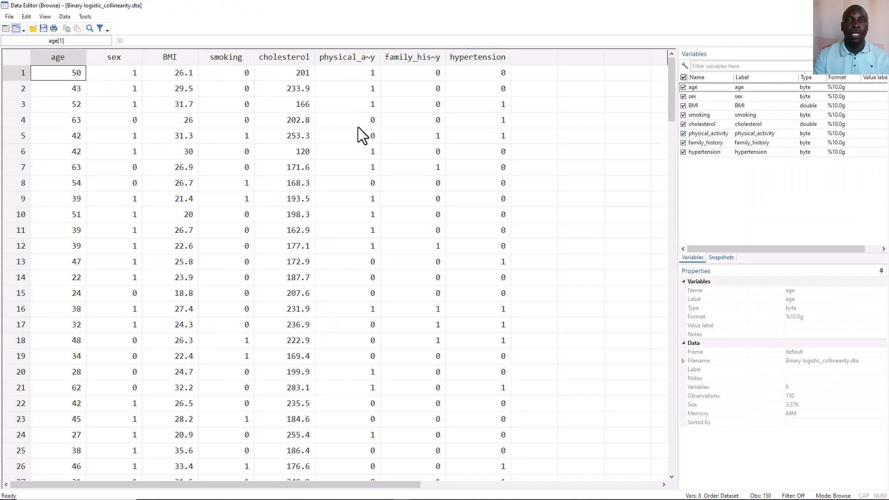
pyautogui.click(878, 5)
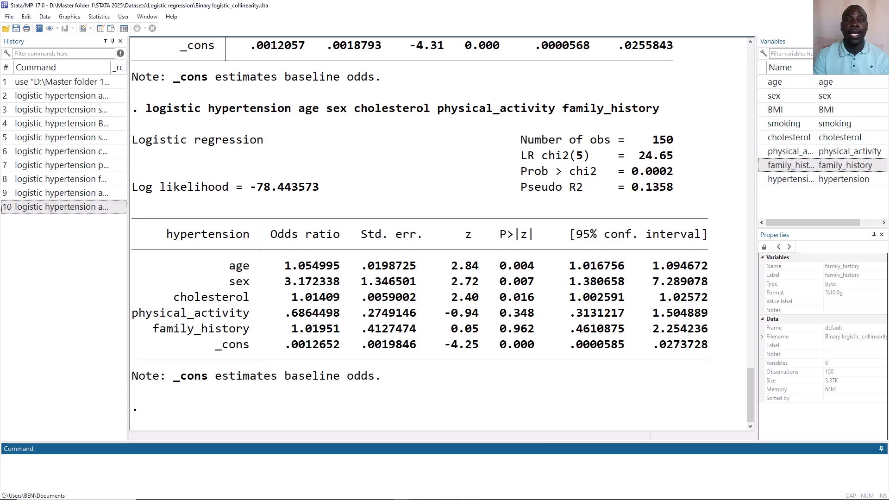
pyautogui.click(103, 18)
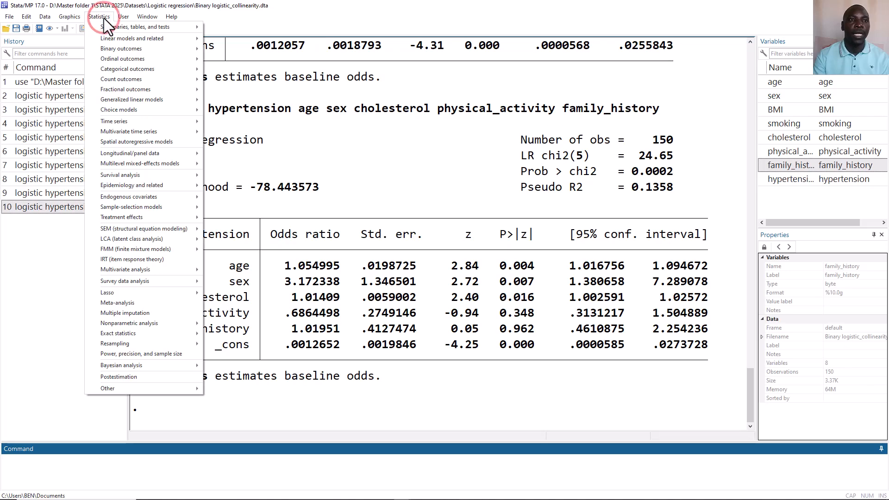
pyautogui.moveTo(134, 48)
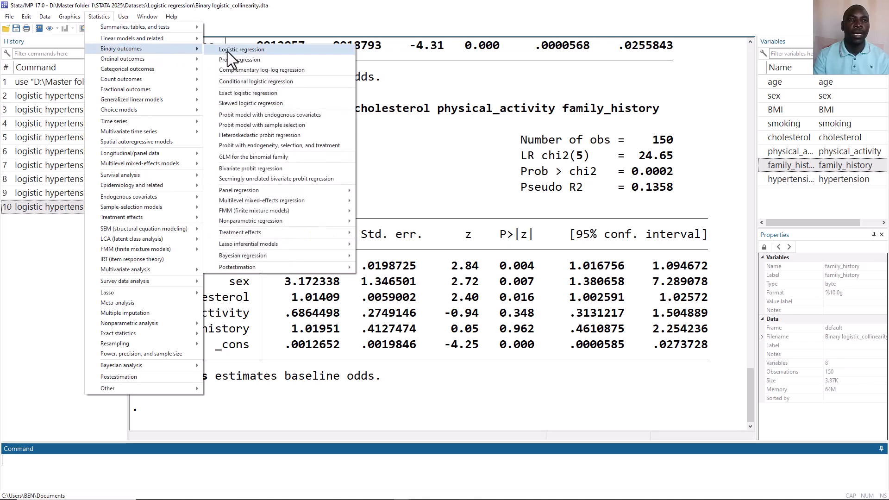
pyautogui.click(227, 52)
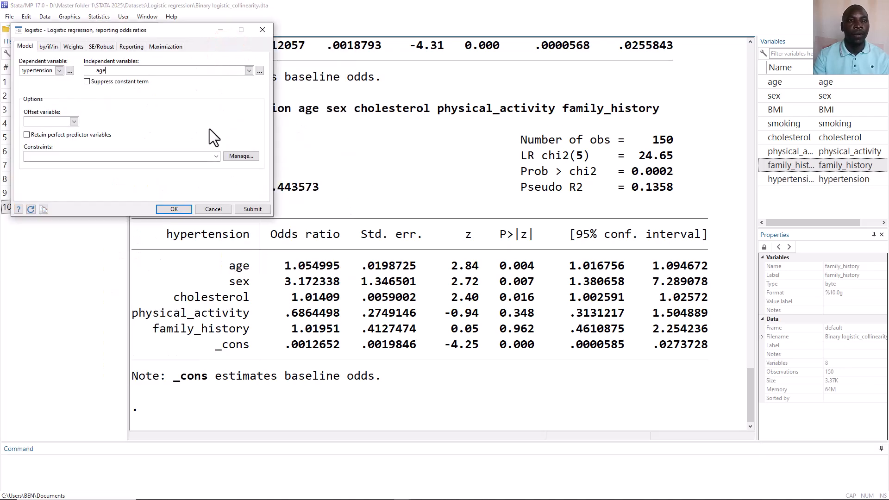
pyautogui.click(249, 71)
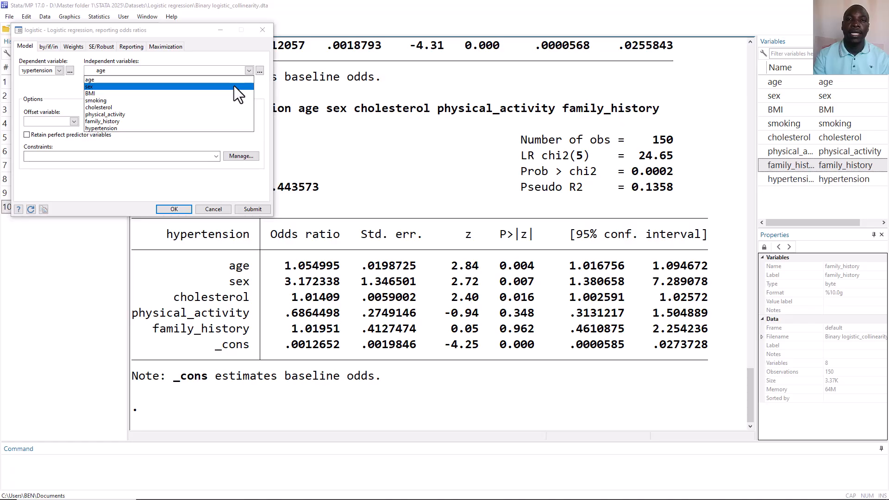
pyautogui.click(260, 71)
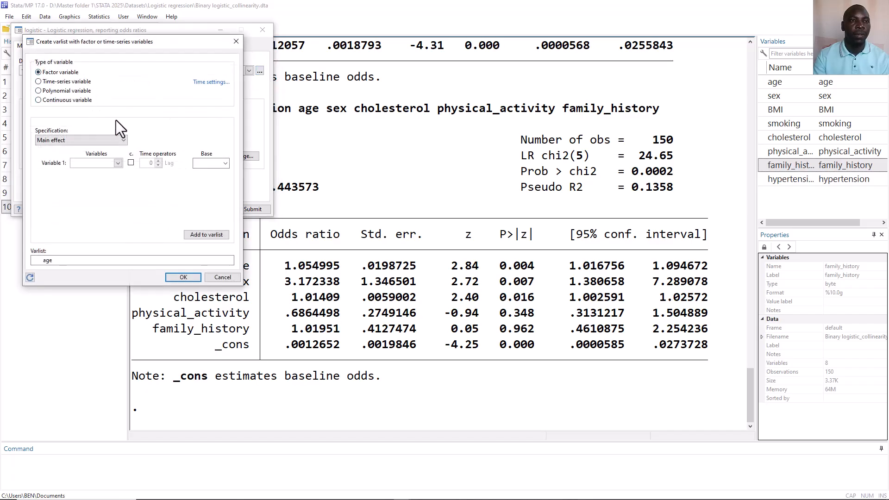
pyautogui.click(119, 163)
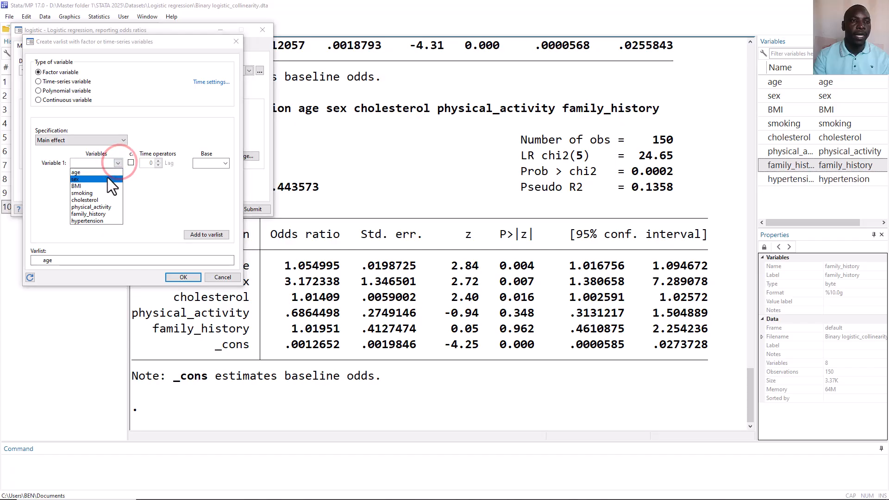
pyautogui.click(107, 178)
pyautogui.click(208, 236)
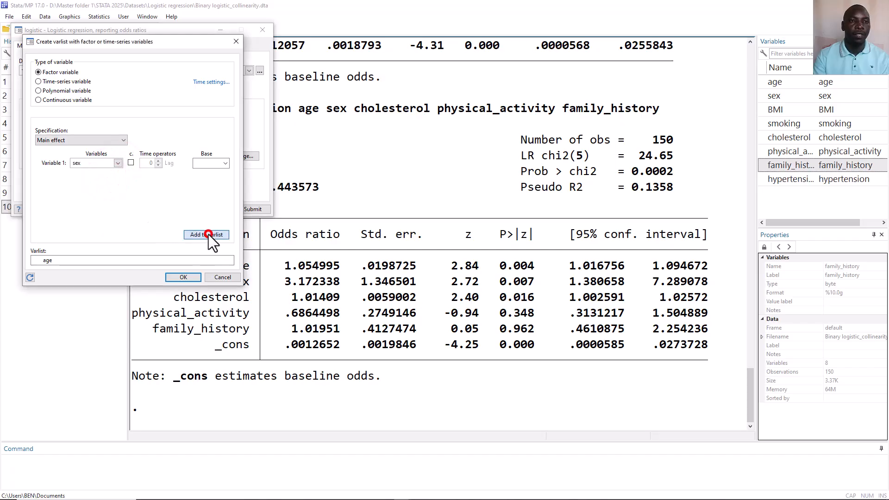
pyautogui.click(183, 277)
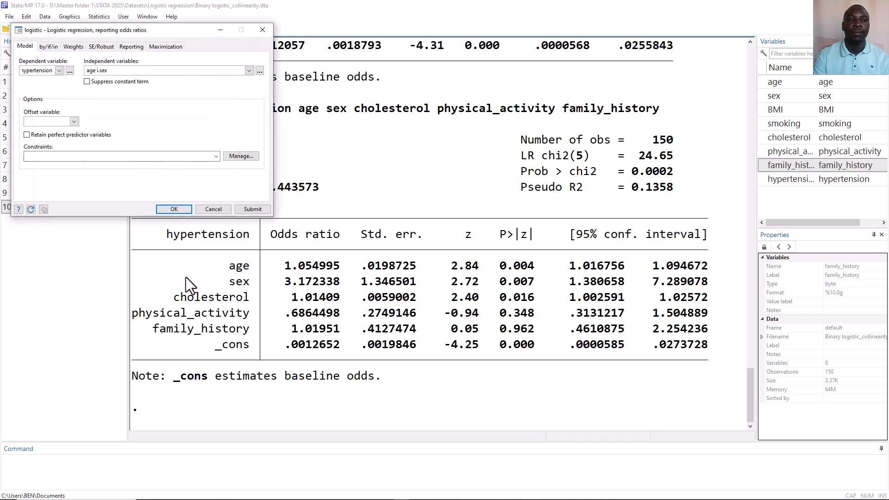
pyautogui.click(181, 208)
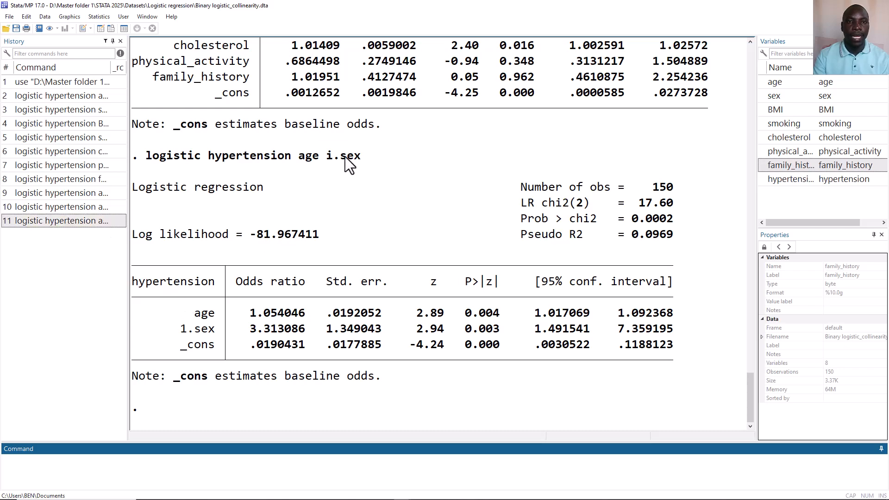
# Recall the five-predictor logistic command, prefix sex, physical_activity and family_history with i. as factor variables, and run it
pyautogui.moveTo(366, 154); pyautogui.dragTo(329, 155)
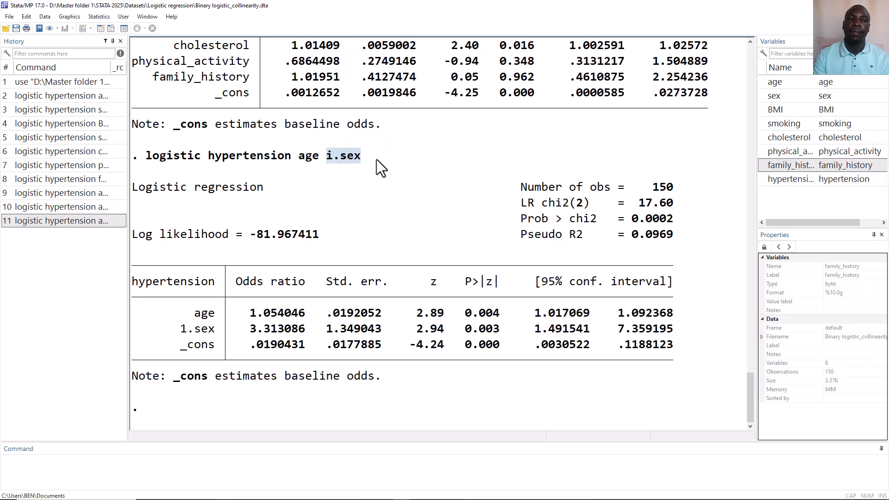
pyautogui.click(81, 207)
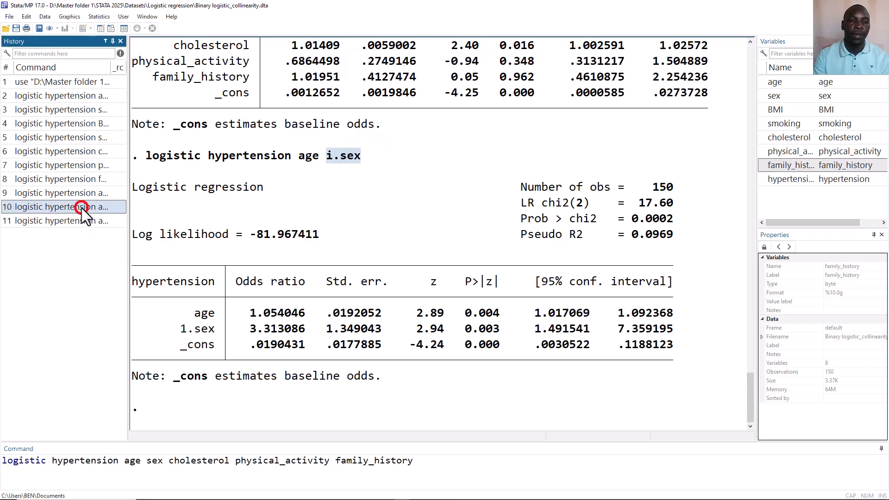
pyautogui.click(337, 460)
pyautogui.write('i')
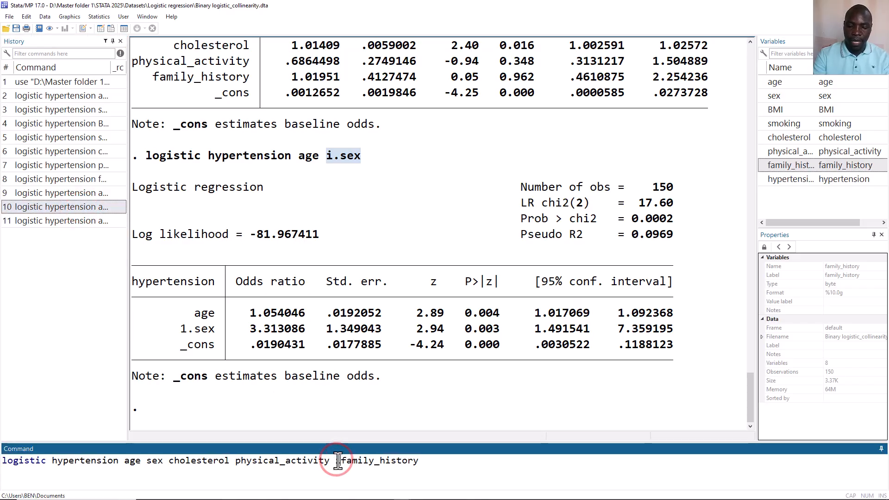
pyautogui.write('.')
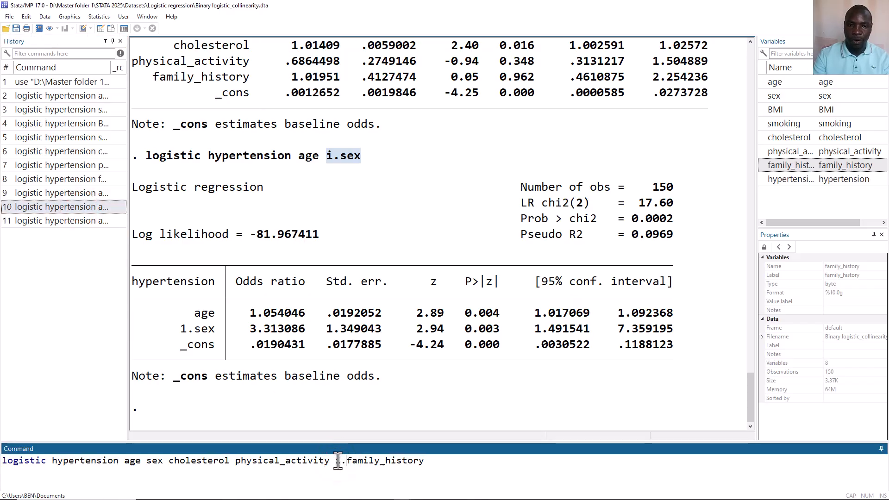
pyautogui.click(236, 459)
pyautogui.write('i')
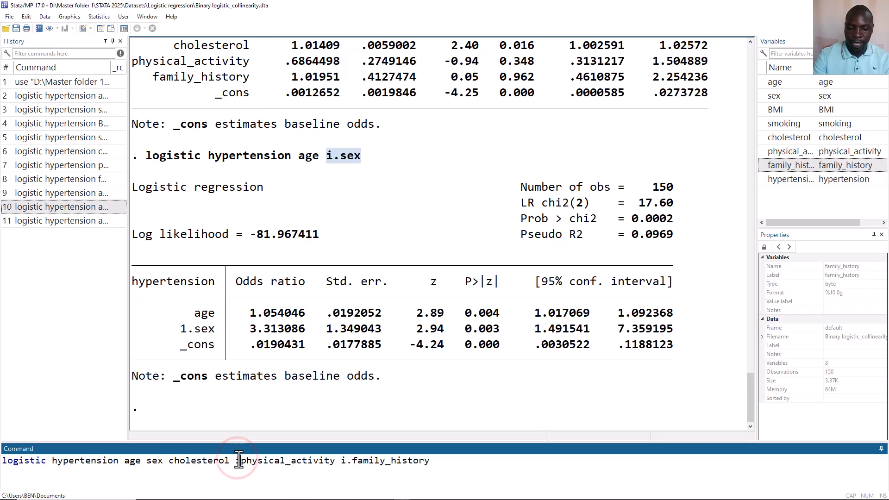
pyautogui.write('.')
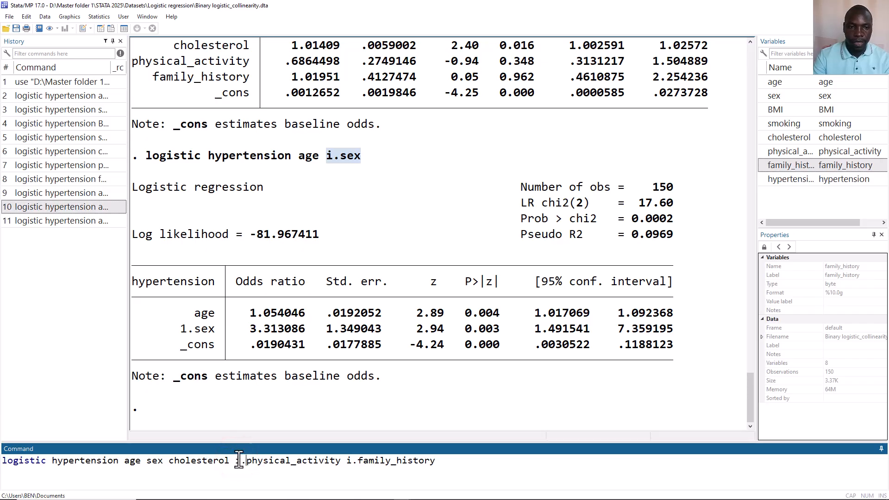
pyautogui.click(148, 460)
pyautogui.write('i.')
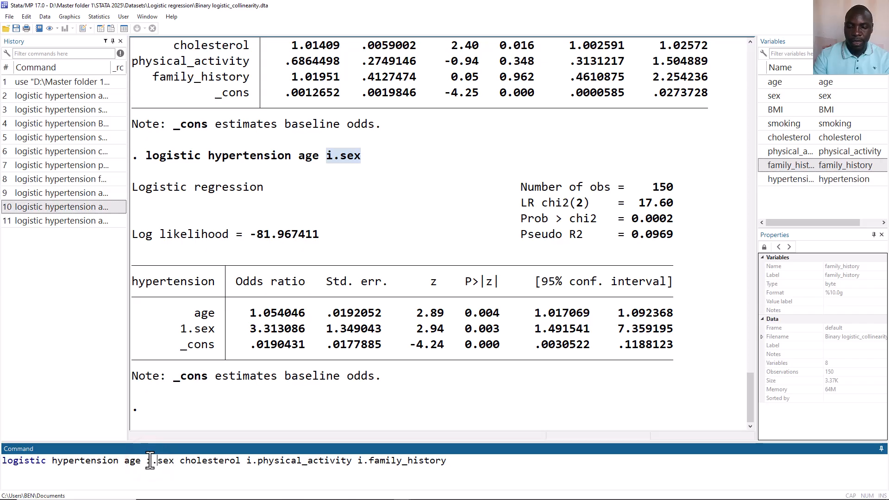
pyautogui.press('Return')
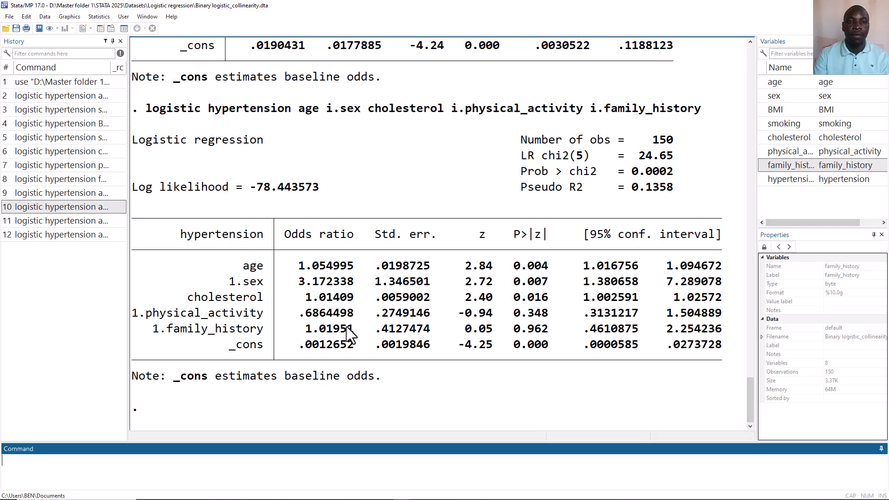
# Compare the odds ratio and p-value of physical_activity between the five-predictor models with and without factor-variable prefixes
pyautogui.scroll(1, 388, 327)
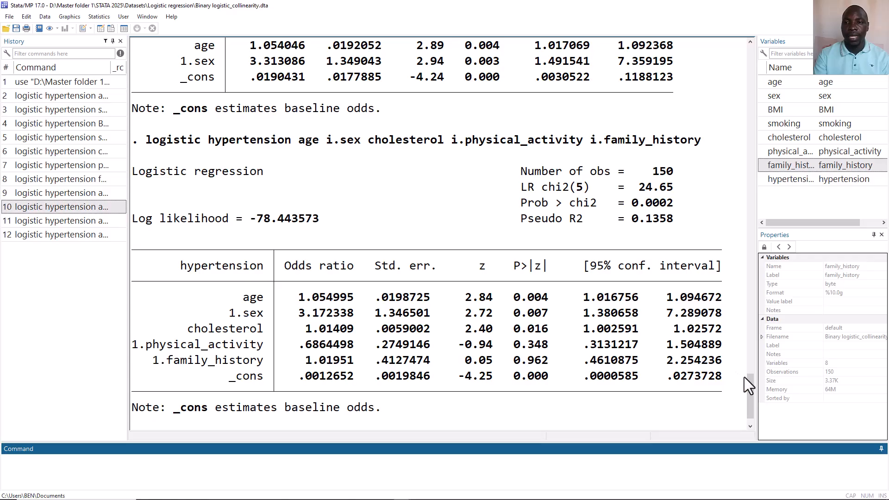
pyautogui.moveTo(752, 388); pyautogui.dragTo(752, 342)
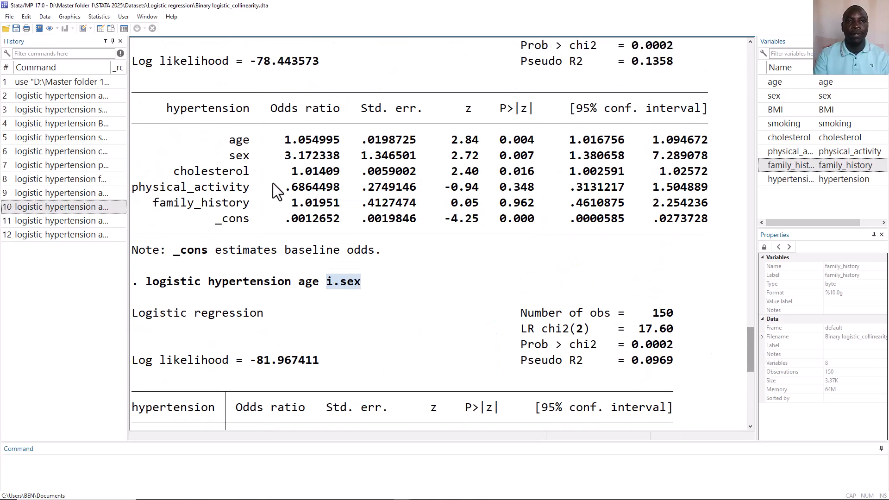
pyautogui.moveTo(281, 186); pyautogui.dragTo(319, 190)
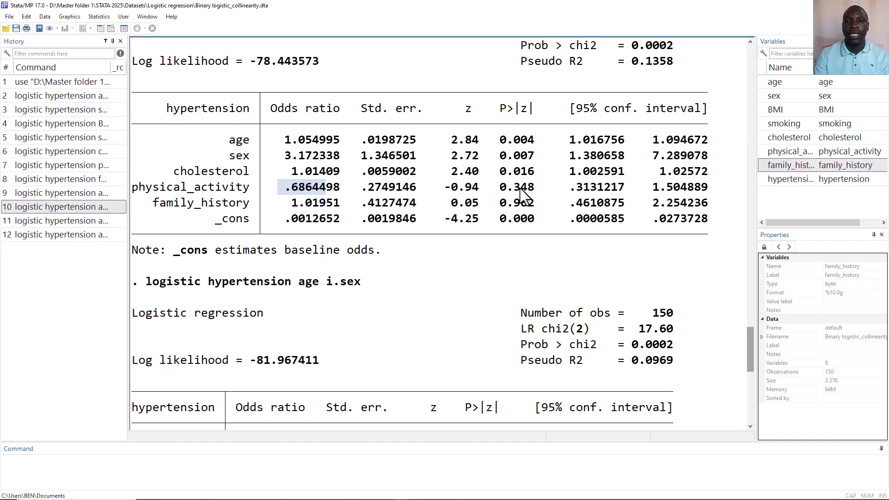
pyautogui.moveTo(751, 334); pyautogui.dragTo(764, 389)
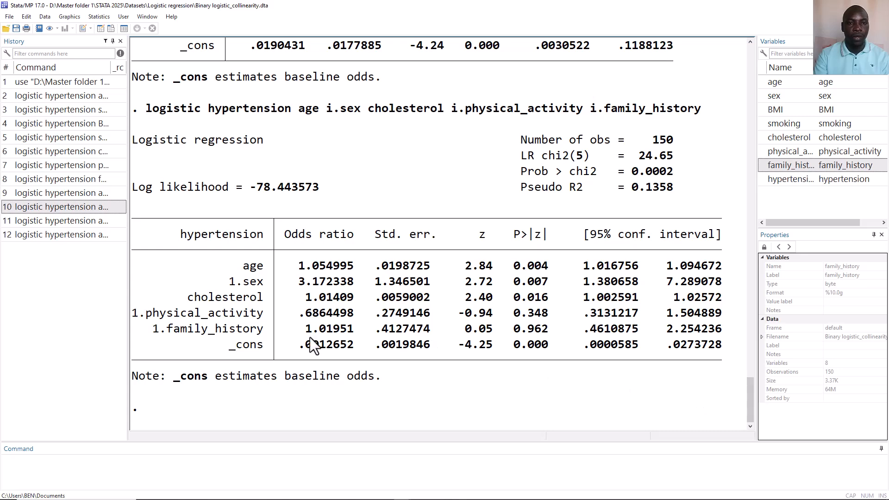
pyautogui.moveTo(293, 315); pyautogui.dragTo(333, 320)
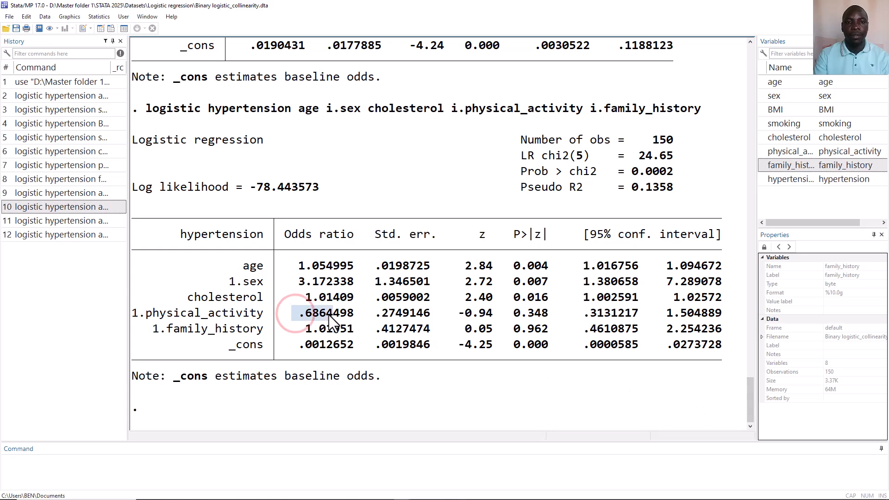
pyautogui.moveTo(508, 314); pyautogui.dragTo(553, 314)
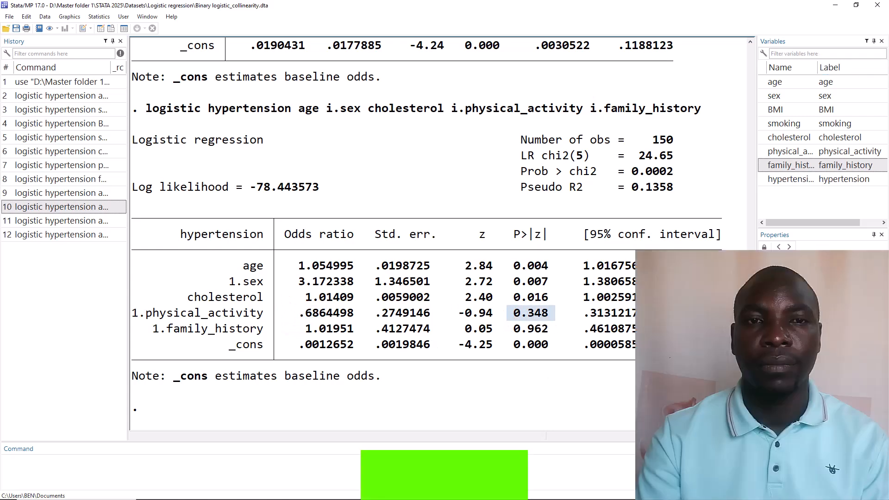